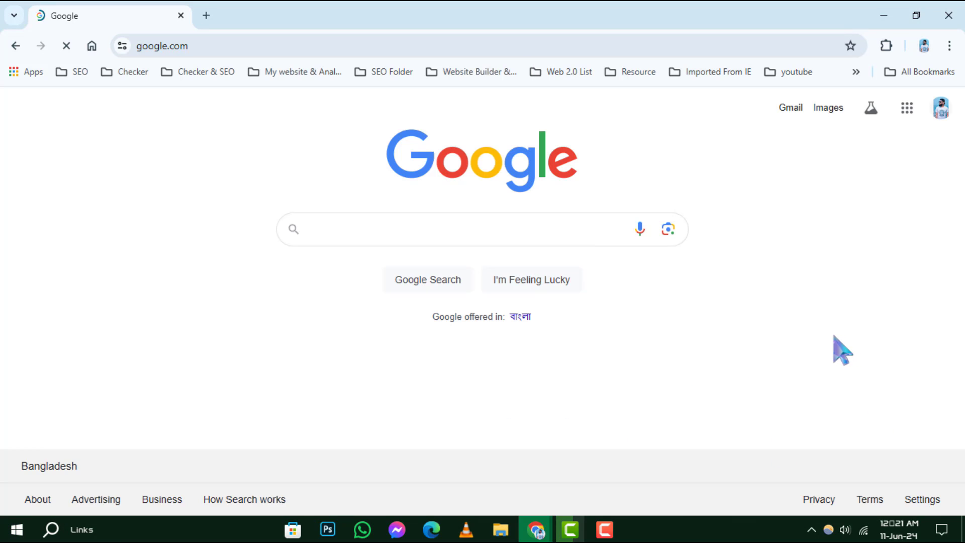
Step: Open Chrome's three-dot menu to reach Settings, then Privacy and security
{"action": "left_click", "coordinate": [949, 46]}
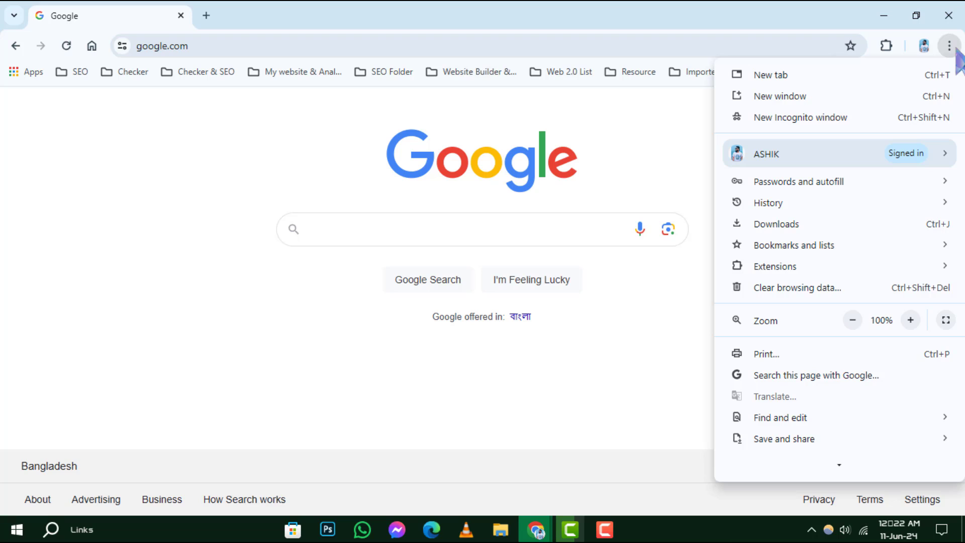
{"action": "scroll", "coordinate": [935, 174], "scroll_direction": "down", "scroll_amount": 3}
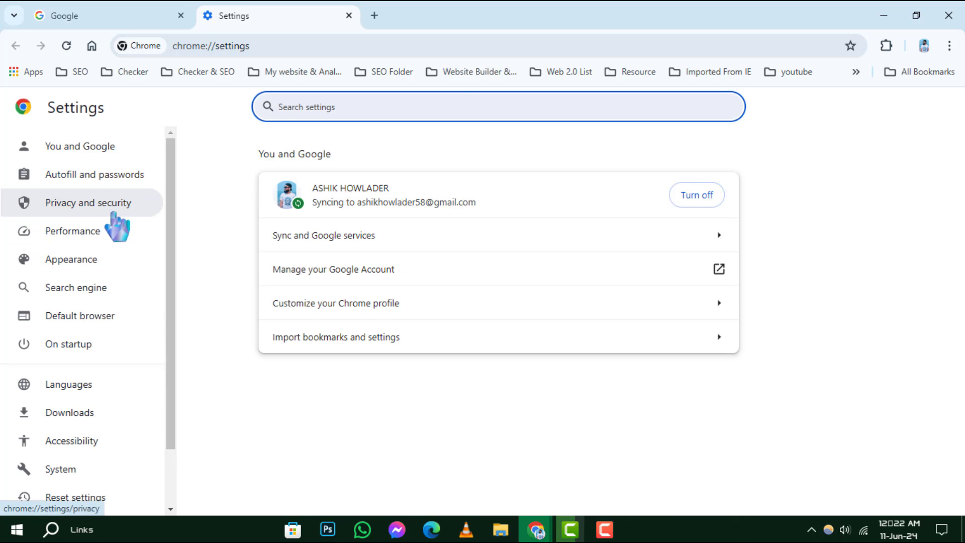
{"action": "scroll", "coordinate": [117, 227], "scroll_direction": "down", "scroll_amount": 1}
{"action": "scroll", "coordinate": [117, 226], "scroll_direction": "up", "scroll_amount": 1}
{"action": "left_click", "coordinate": [111, 207]}
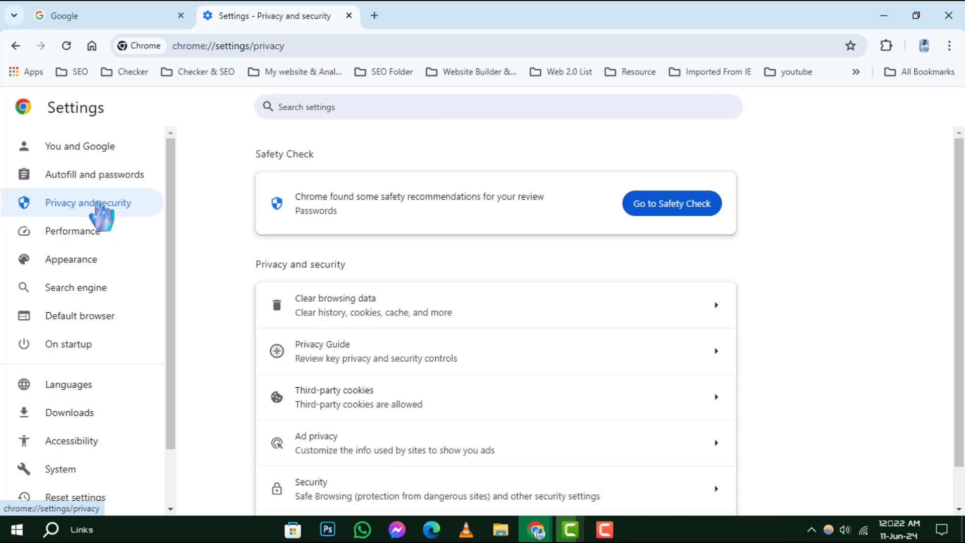
{"action": "scroll", "coordinate": [527, 301], "scroll_direction": "down", "scroll_amount": 1}
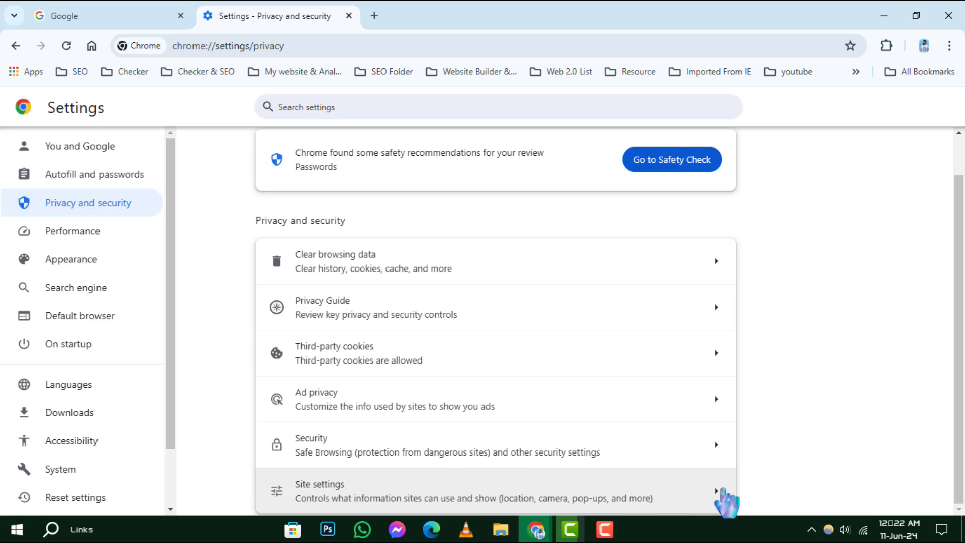
Step: Open Site settings and bring the Content section with Pop-ups and redirects into view
{"action": "left_click", "coordinate": [720, 494]}
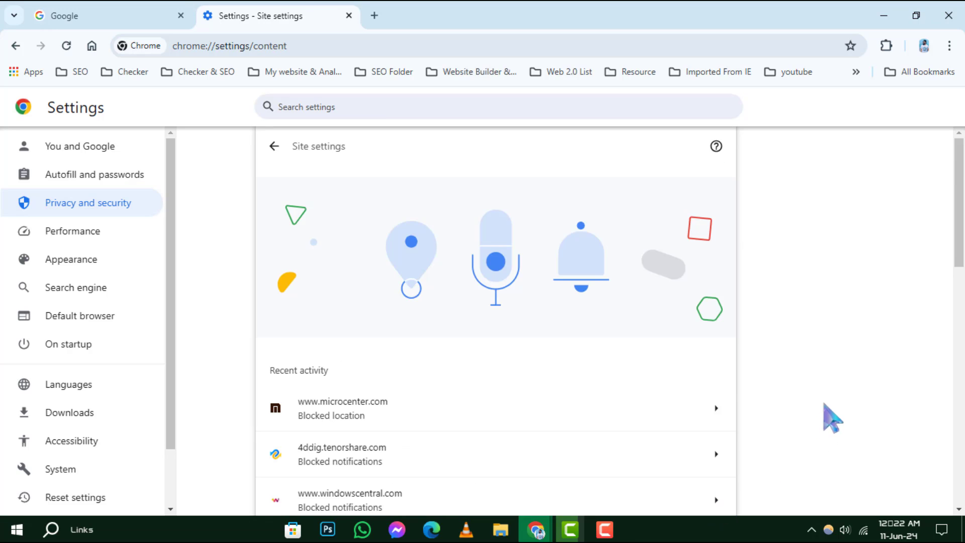
{"action": "scroll", "coordinate": [823, 411], "scroll_direction": "down", "scroll_amount": 3}
{"action": "scroll", "coordinate": [823, 411], "scroll_direction": "down", "scroll_amount": 3}
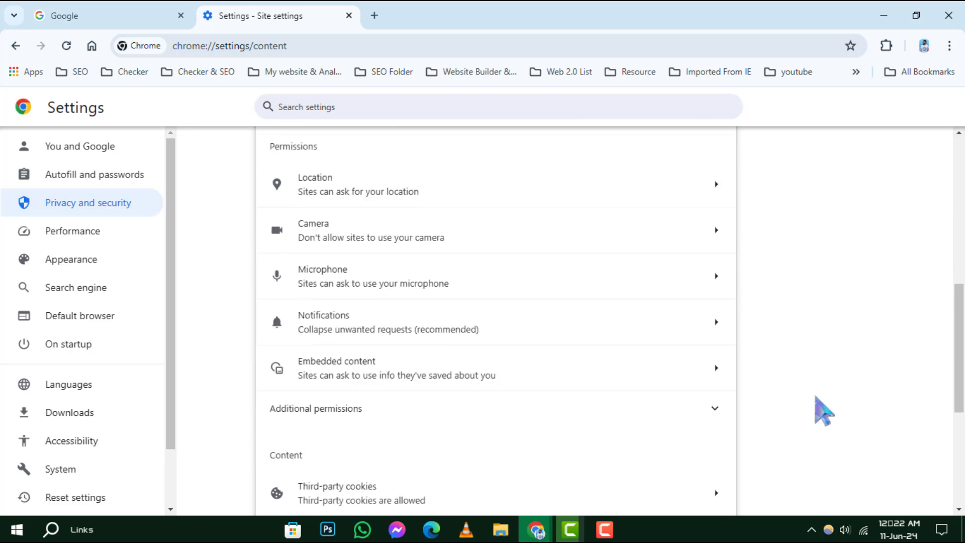
{"action": "scroll", "coordinate": [823, 411], "scroll_direction": "down", "scroll_amount": 3}
{"action": "scroll", "coordinate": [823, 410], "scroll_direction": "up", "scroll_amount": 2}
{"action": "scroll", "coordinate": [823, 411], "scroll_direction": "down", "scroll_amount": 2}
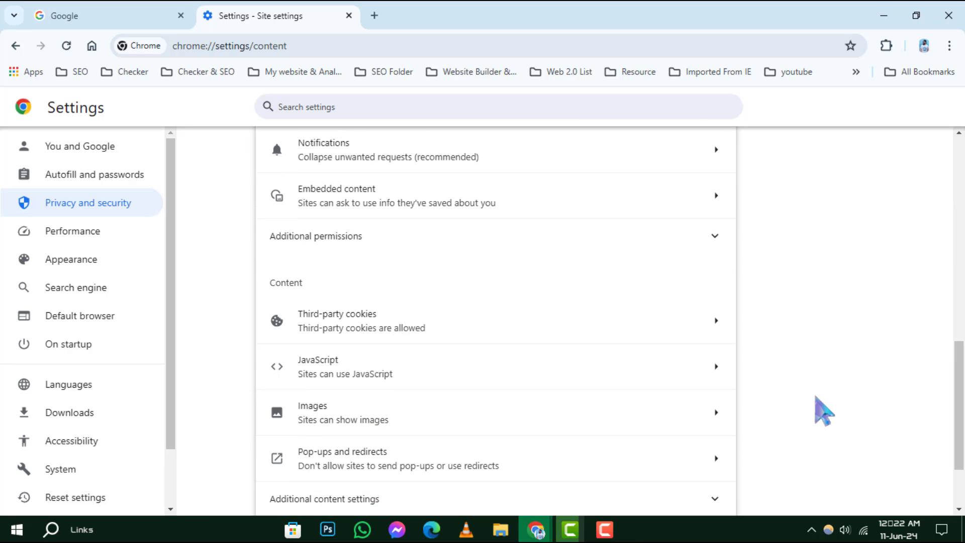
{"action": "scroll", "coordinate": [823, 411], "scroll_direction": "down", "scroll_amount": 2}
{"action": "scroll", "coordinate": [823, 410], "scroll_direction": "down", "scroll_amount": 1}
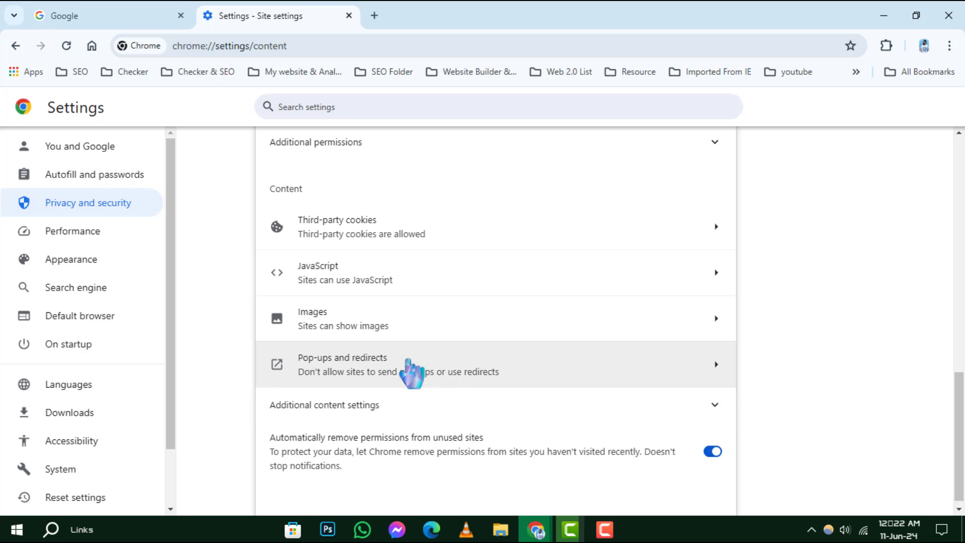
Step: Open Pop-ups and redirects, confirming 'Don't allow sites to send pop-ups or use redirects' is selected
{"action": "left_click", "coordinate": [411, 370]}
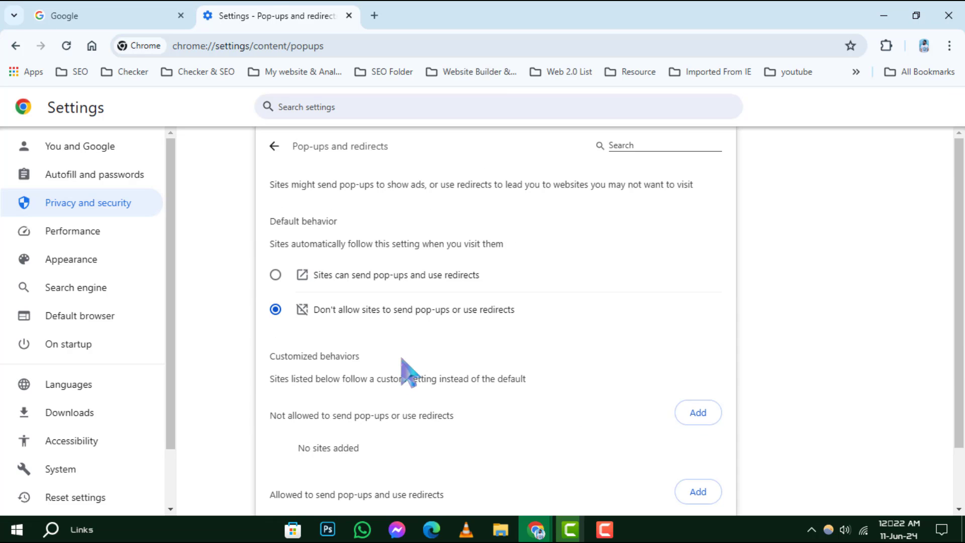
{"action": "scroll", "coordinate": [589, 298], "scroll_direction": "down", "scroll_amount": 1}
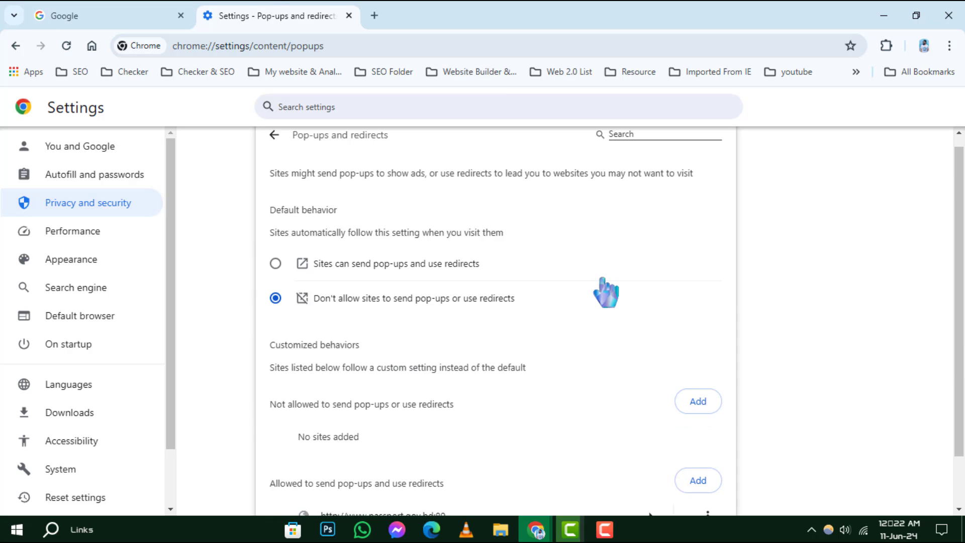
{"action": "scroll", "coordinate": [600, 294], "scroll_direction": "down", "scroll_amount": 1}
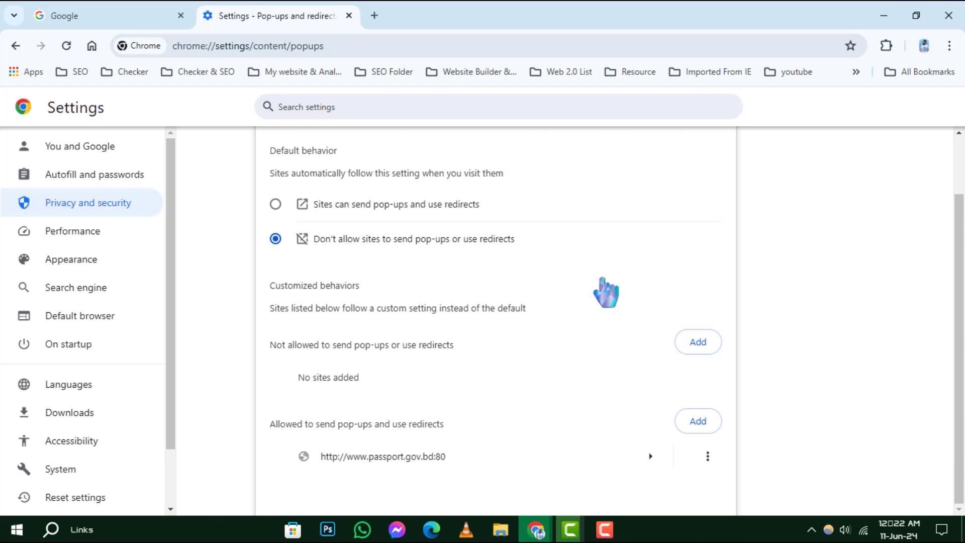
{"action": "scroll", "coordinate": [605, 293], "scroll_direction": "up", "scroll_amount": 1}
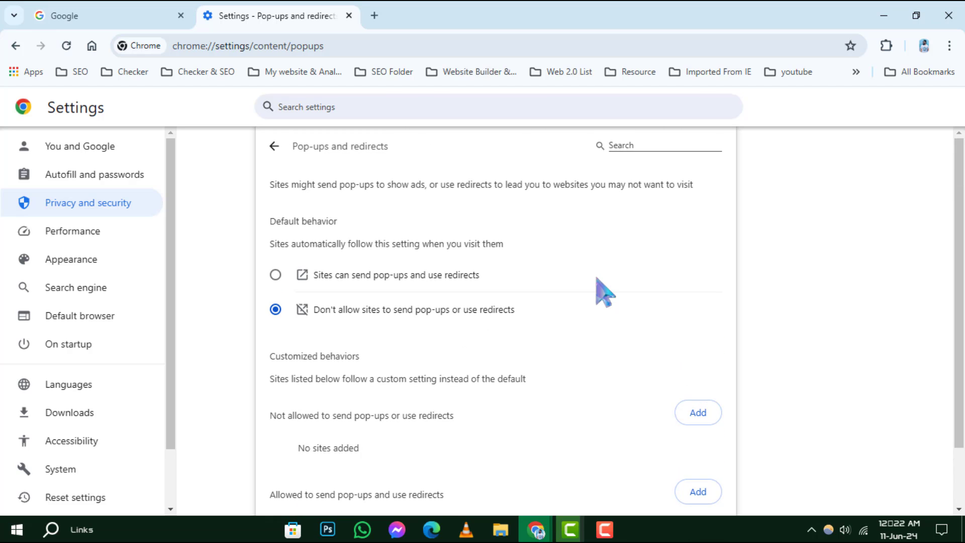